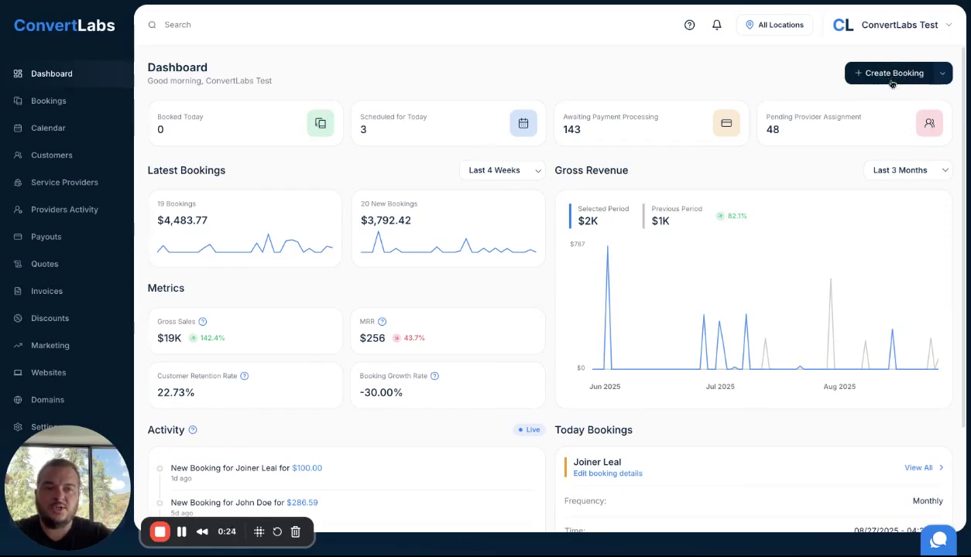
click(891, 74)
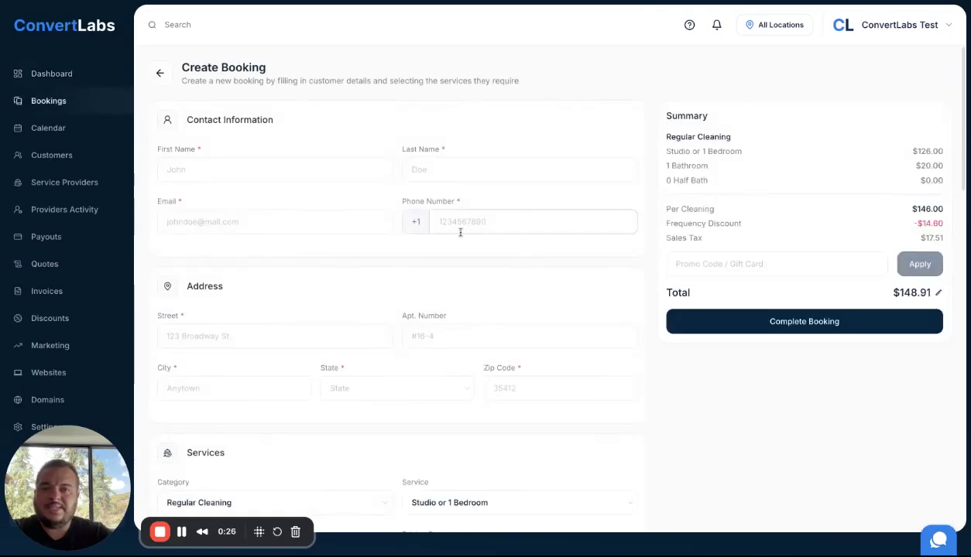
scroll(460, 233, down, 1)
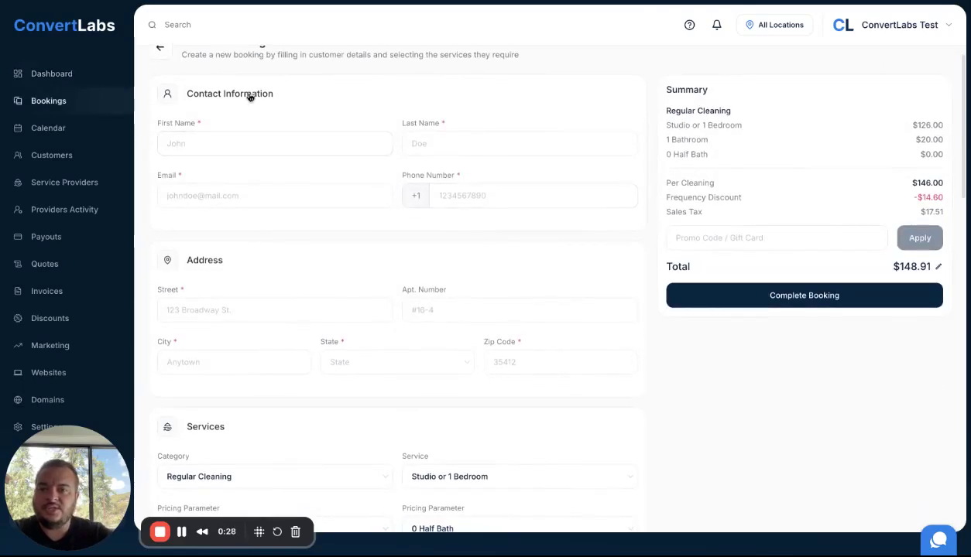
scroll(247, 268, down, 3)
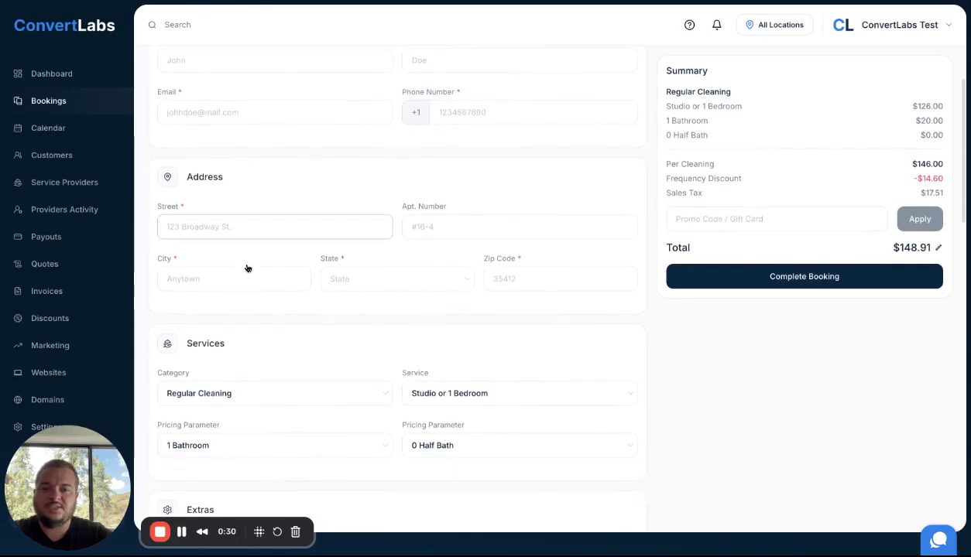
click(228, 226)
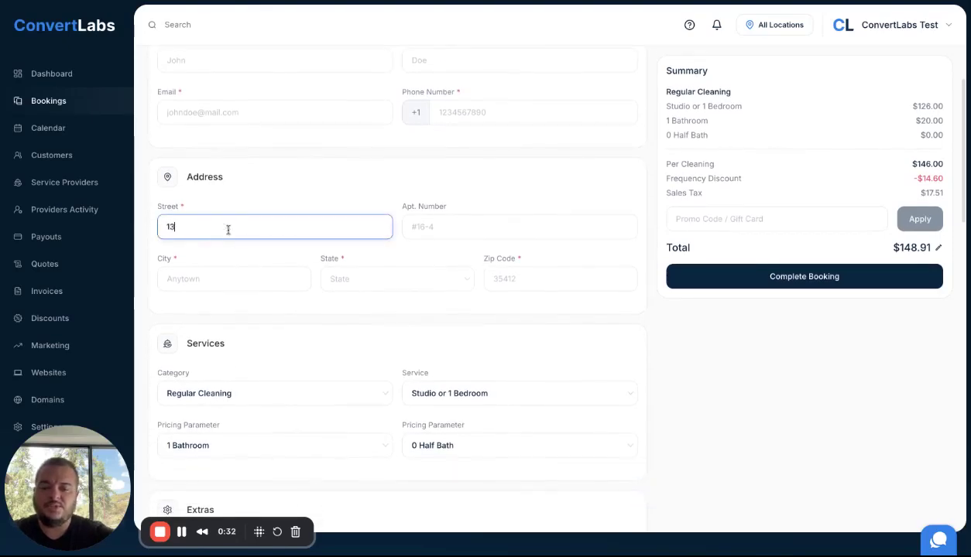
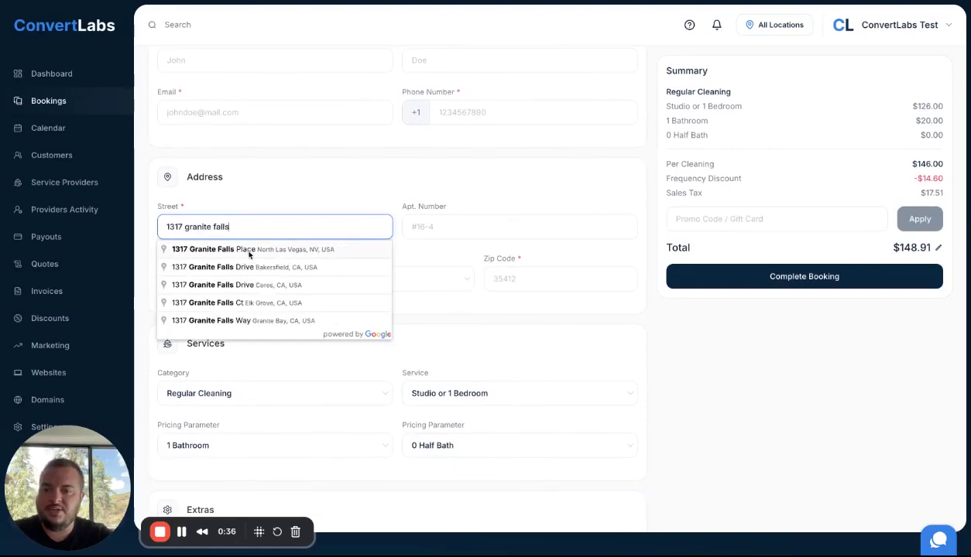
click(248, 251)
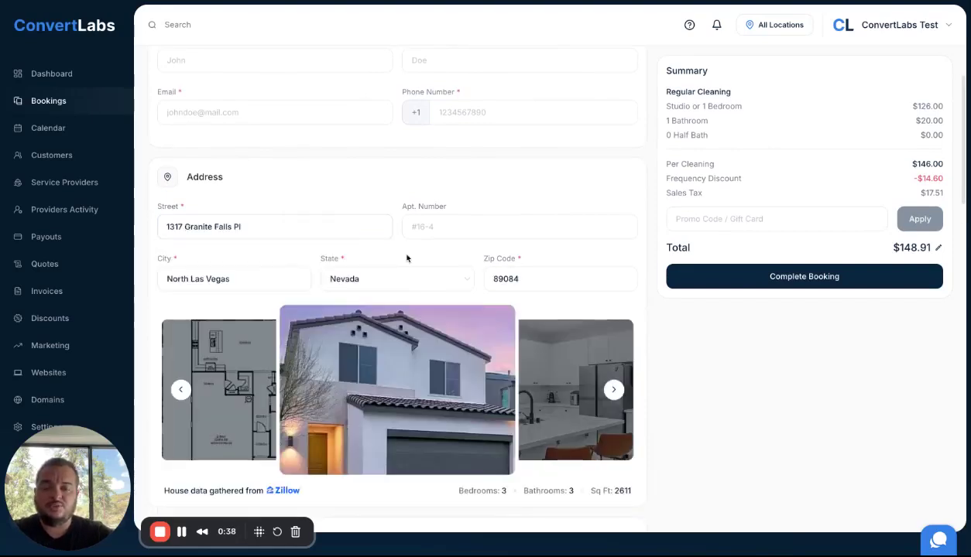
scroll(405, 256, down, 1)
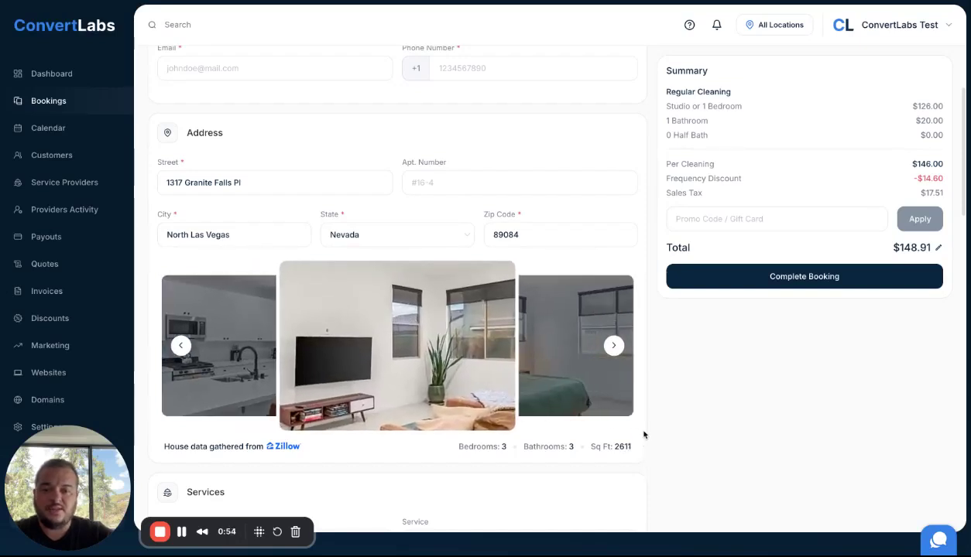
Step: Pick August 28, 2025 in the calendar to book the cleaning at 08:00 am
scroll(644, 435, down, 3)
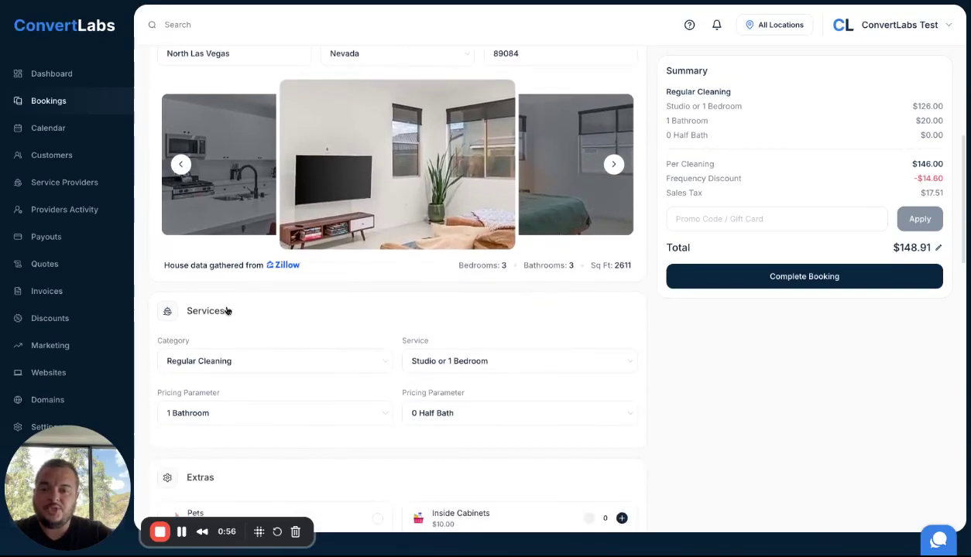
scroll(227, 311, down, 2)
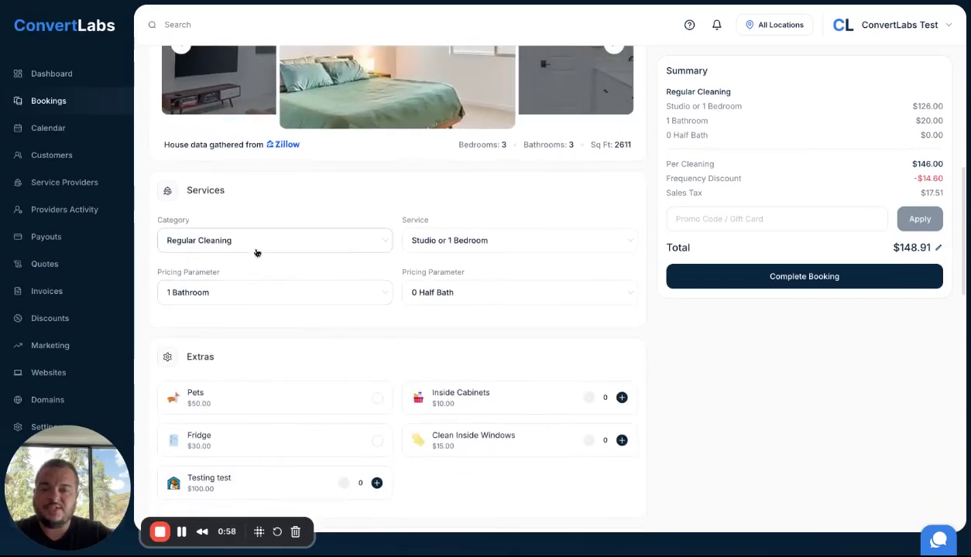
scroll(384, 295, down, 2)
scroll(284, 250, down, 4)
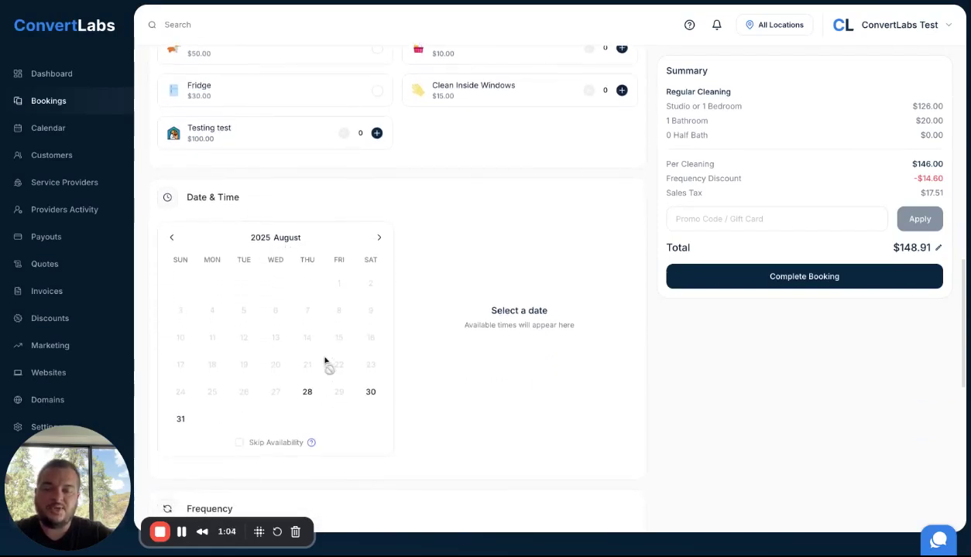
click(309, 392)
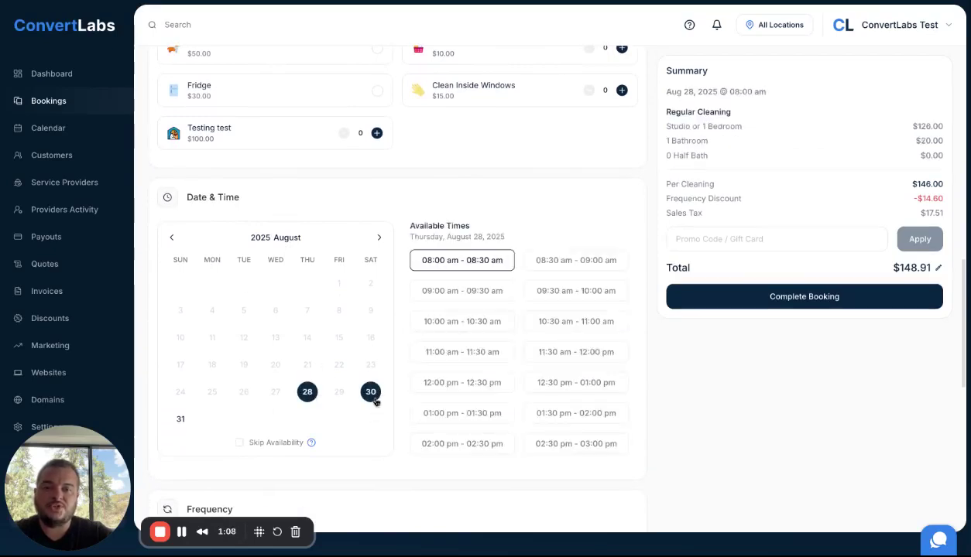
scroll(374, 400, down, 5)
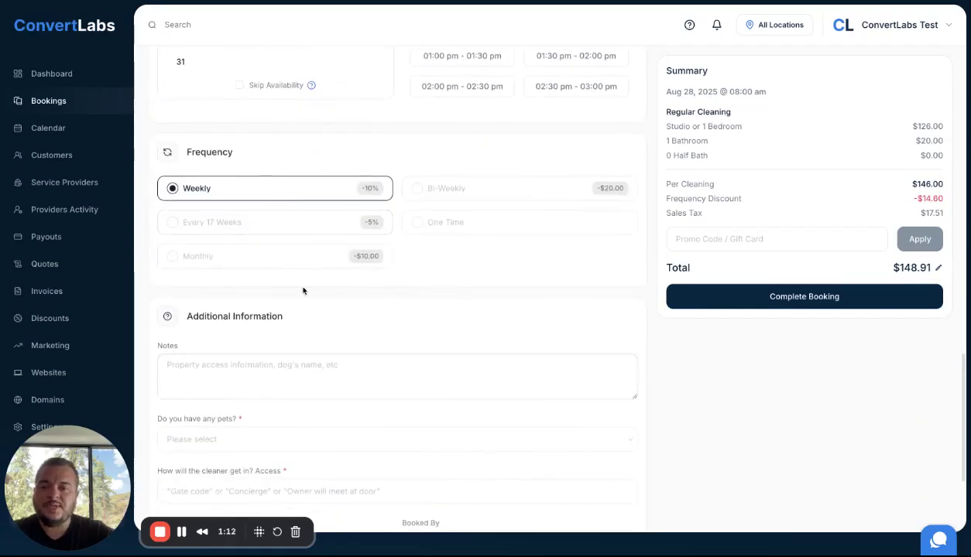
scroll(303, 288, down, 2)
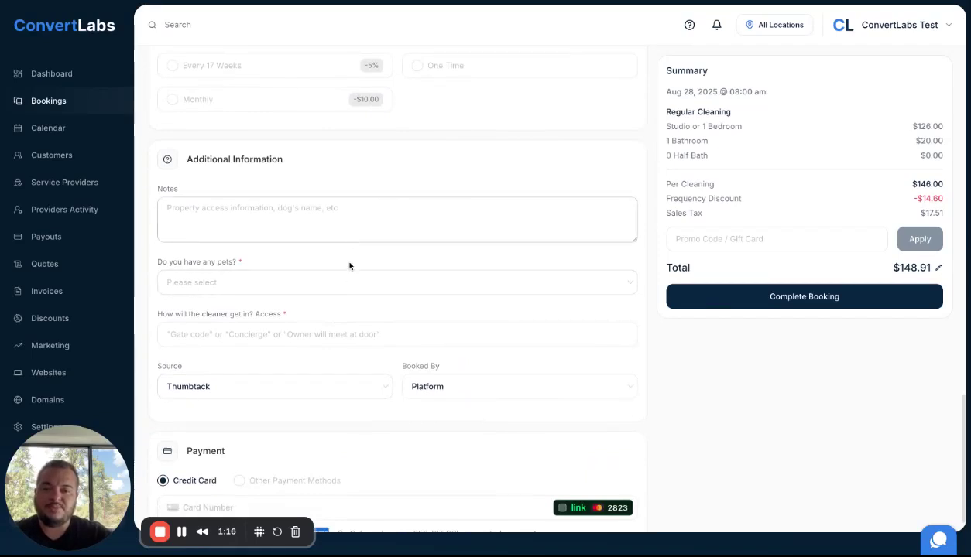
scroll(367, 375, down, 1)
click(265, 361)
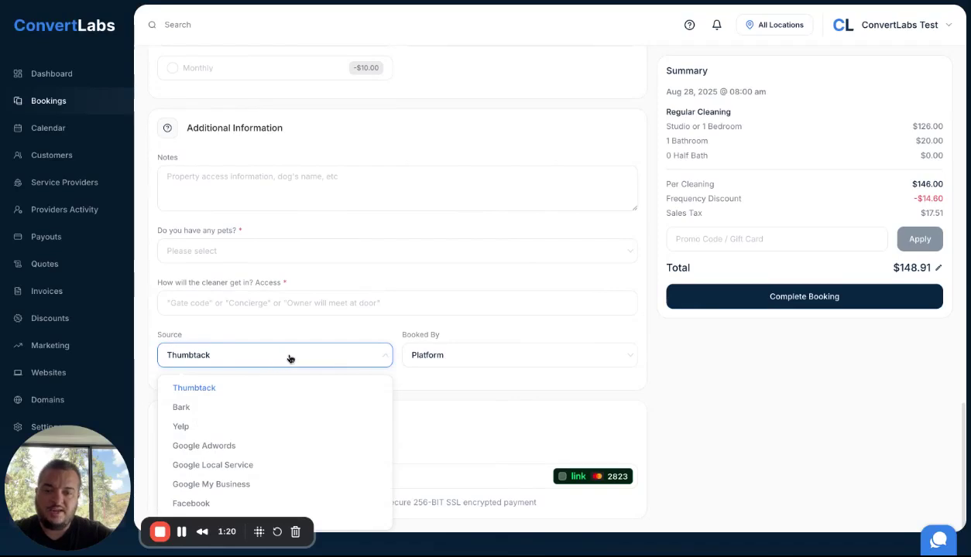
click(431, 361)
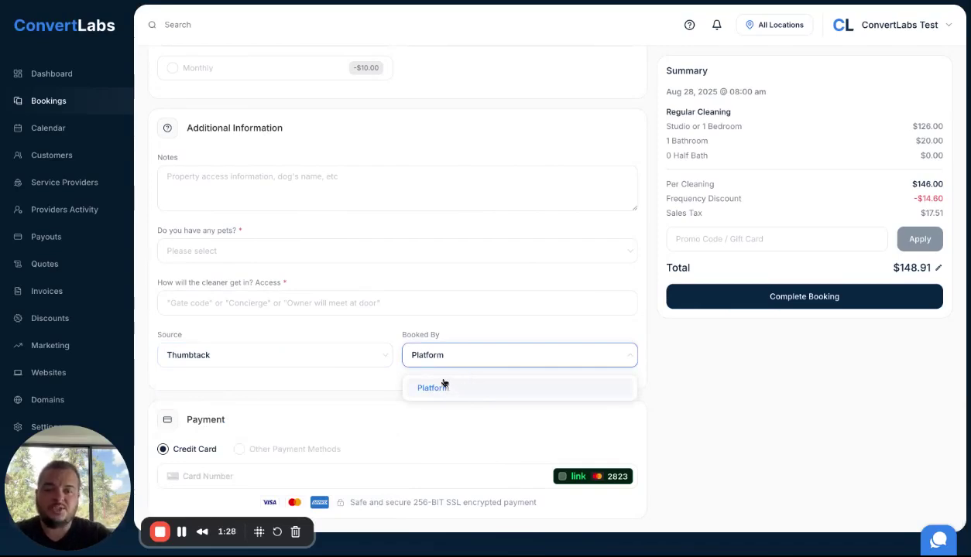
click(662, 366)
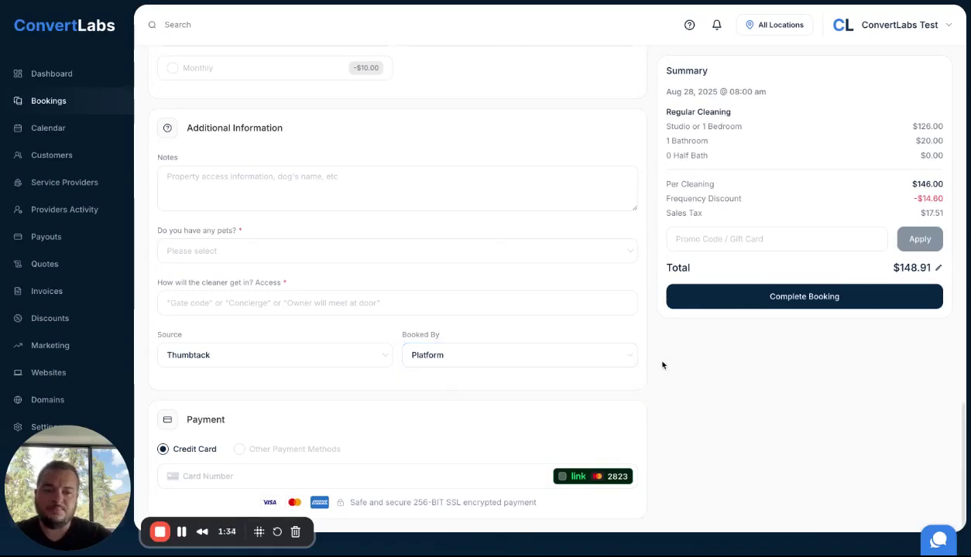
click(727, 234)
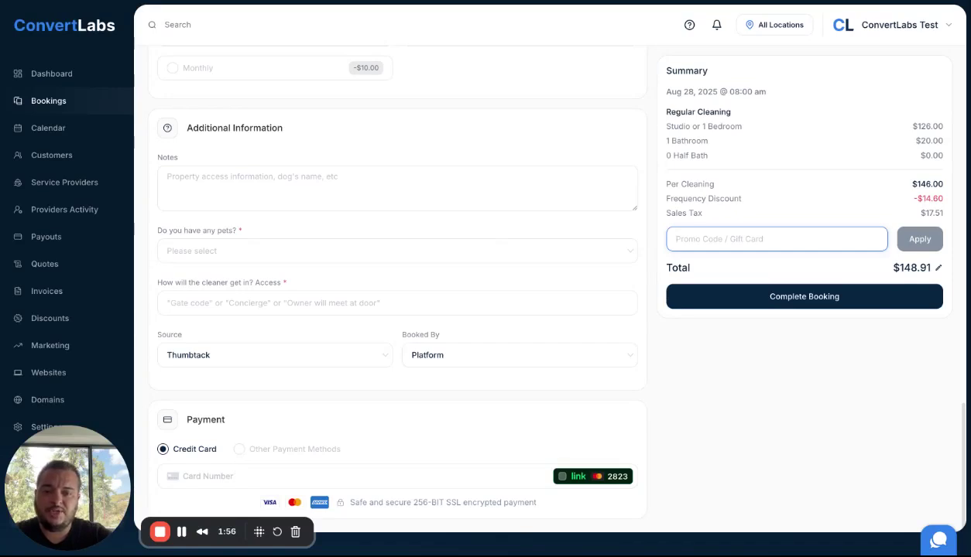
Step: Switch payment to Other Payment Methods and choose ETransfer instead of Check
click(241, 449)
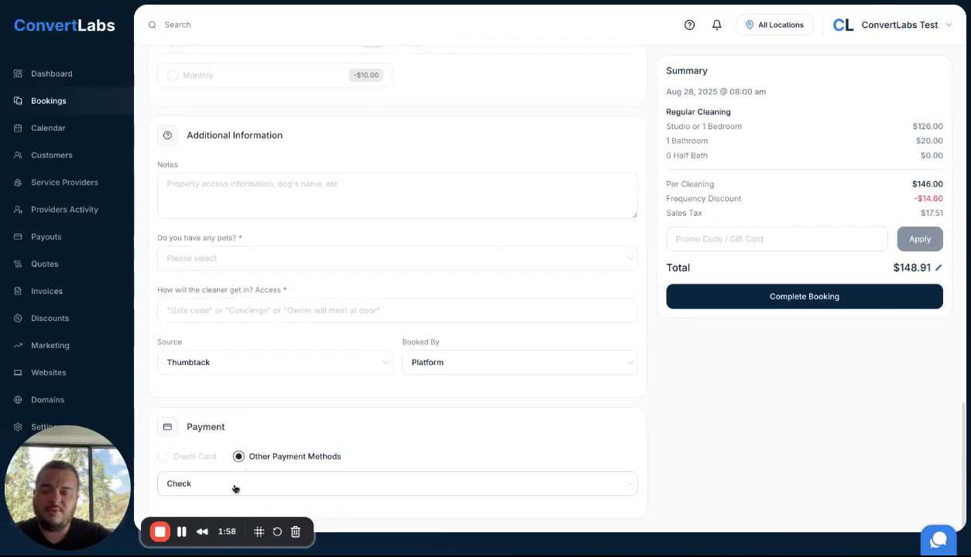
click(283, 483)
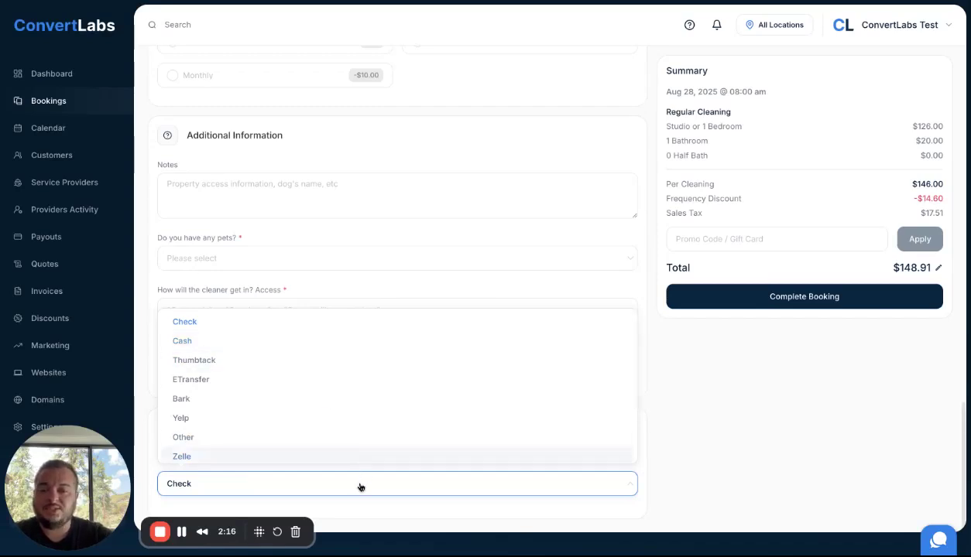
click(301, 476)
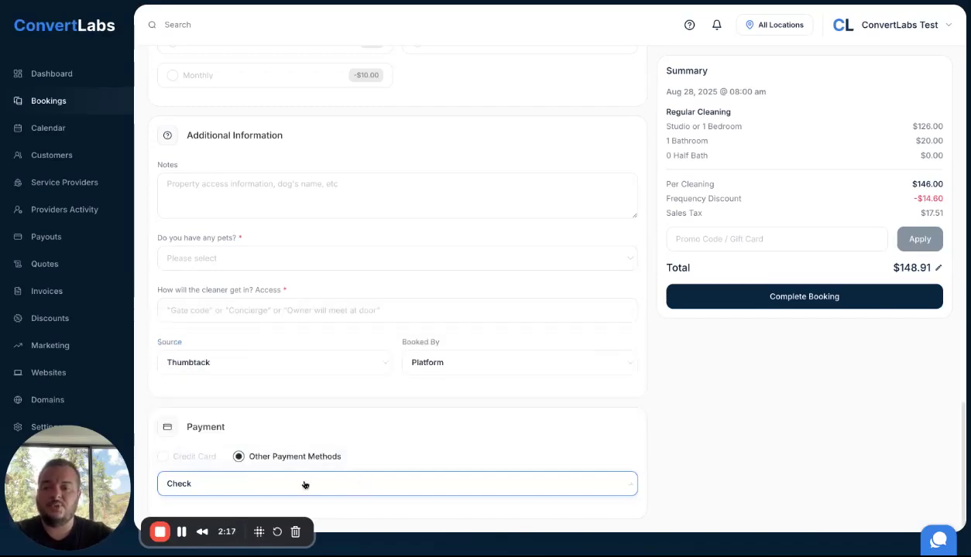
click(261, 480)
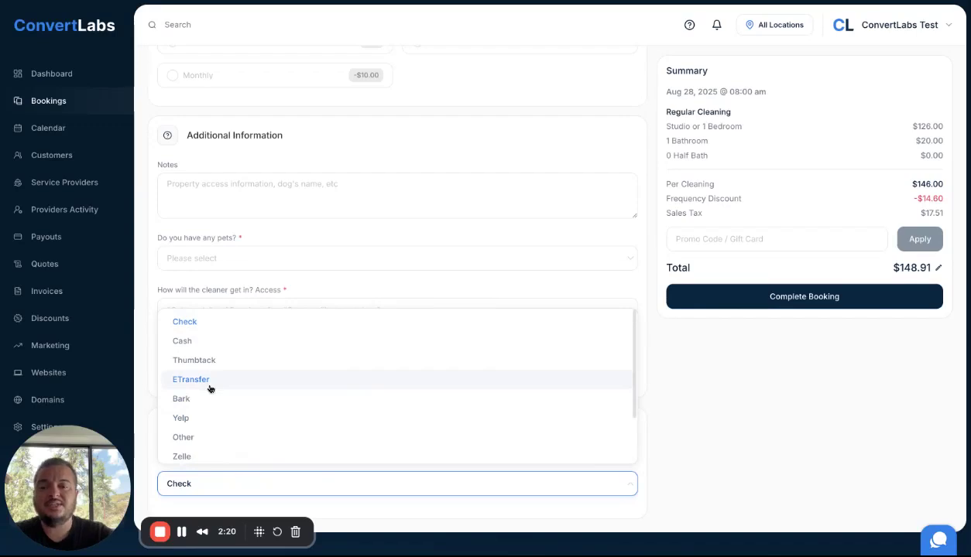
click(191, 379)
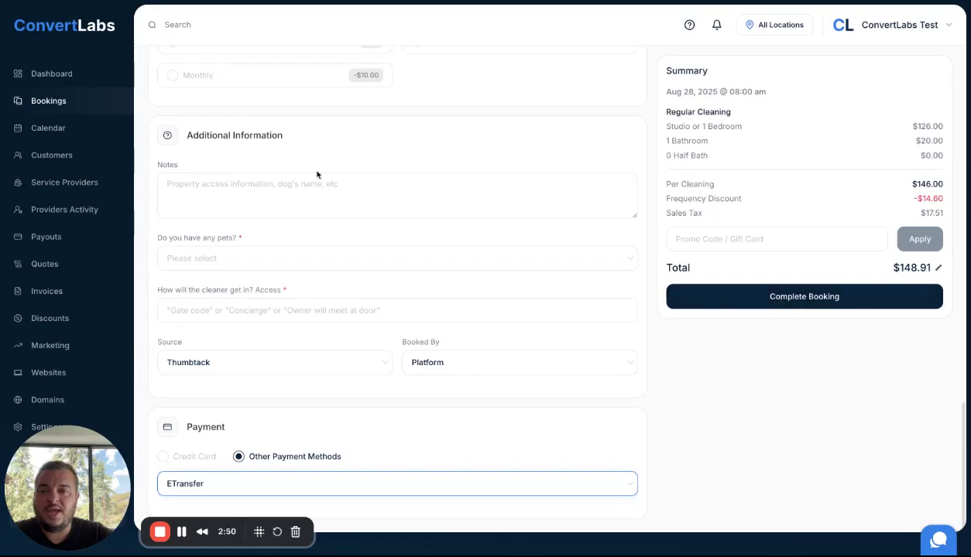
Step: Go to the Bookings list and read the Payment badge tooltips, including the unpaid $148.91 booking
click(50, 102)
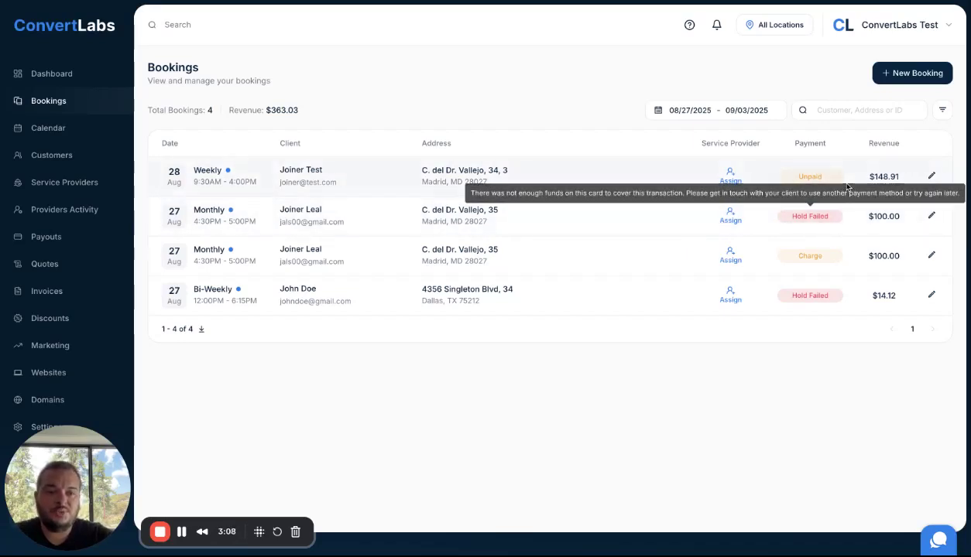
mouse_move(836, 261)
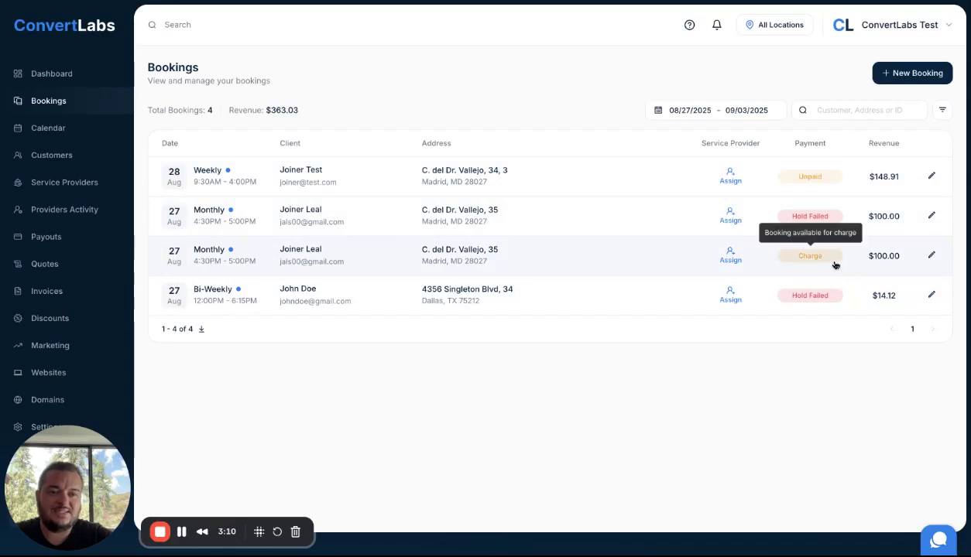
mouse_move(832, 223)
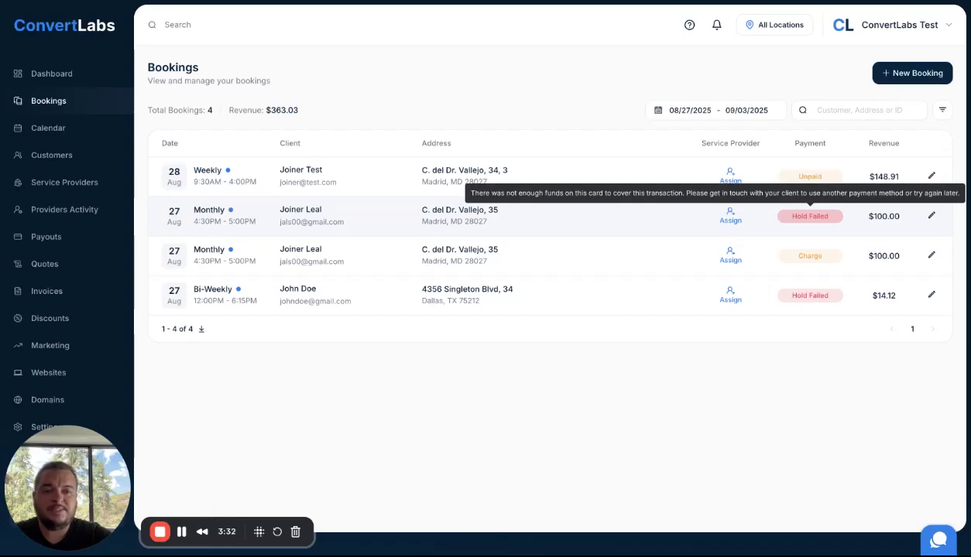
click(818, 263)
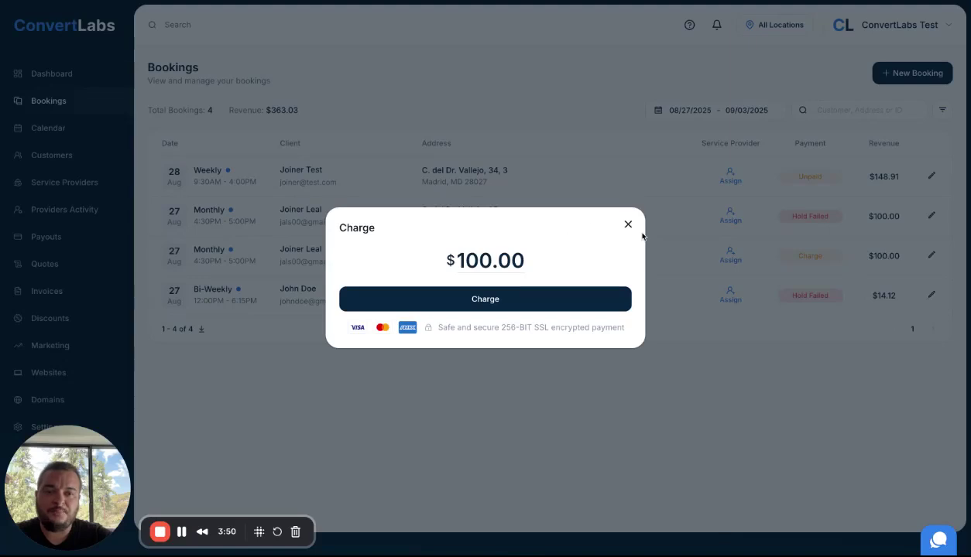
click(628, 224)
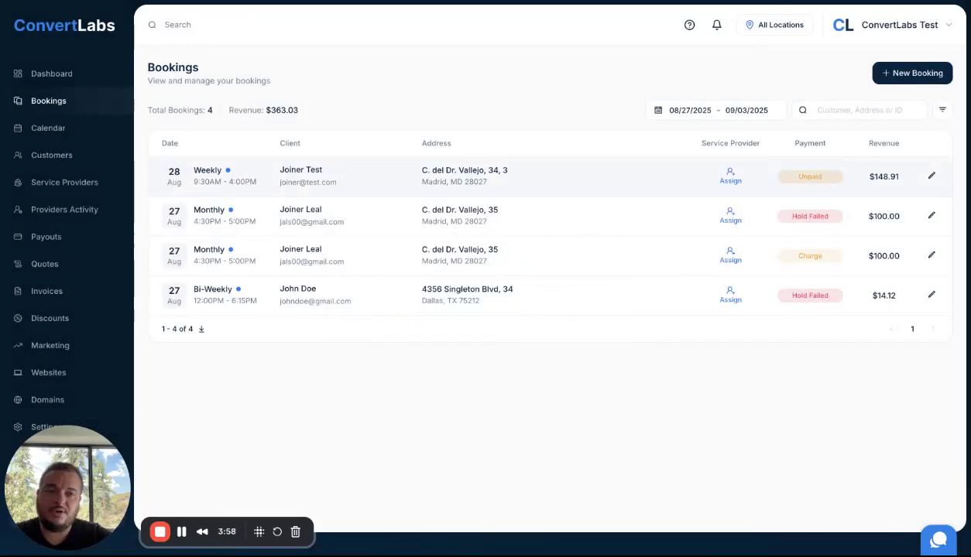
click(815, 178)
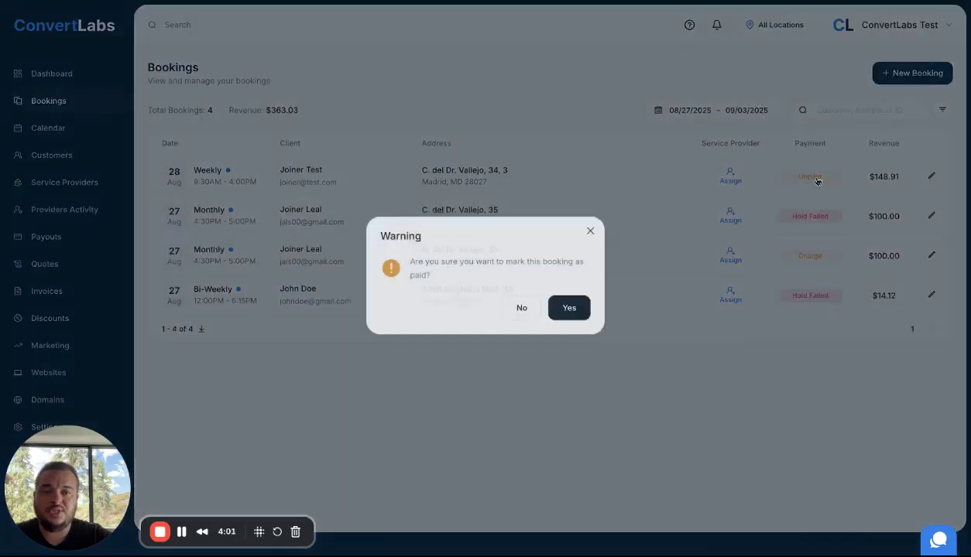
click(590, 231)
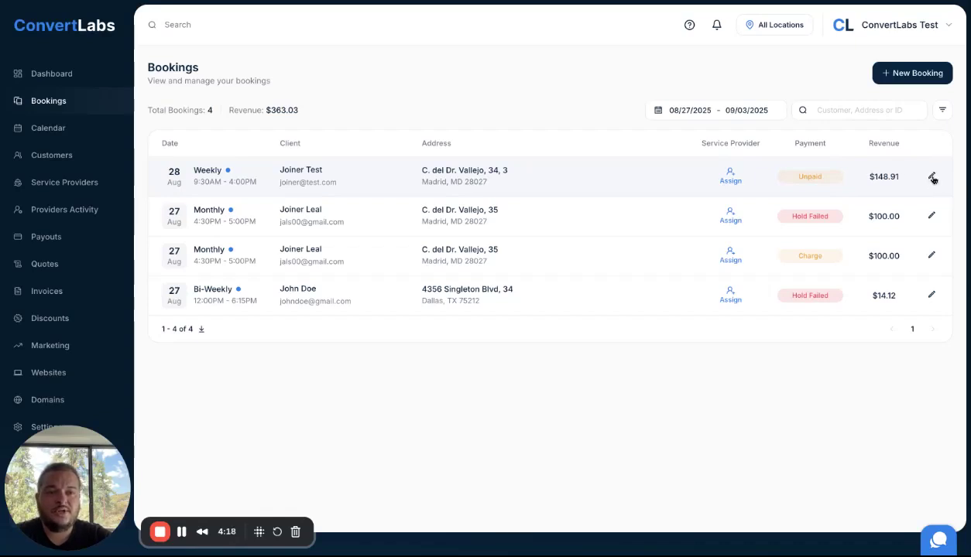
Step: Open the Aug 28 weekly booking's details from the first row of the list
click(932, 178)
scroll(884, 340, down, 3)
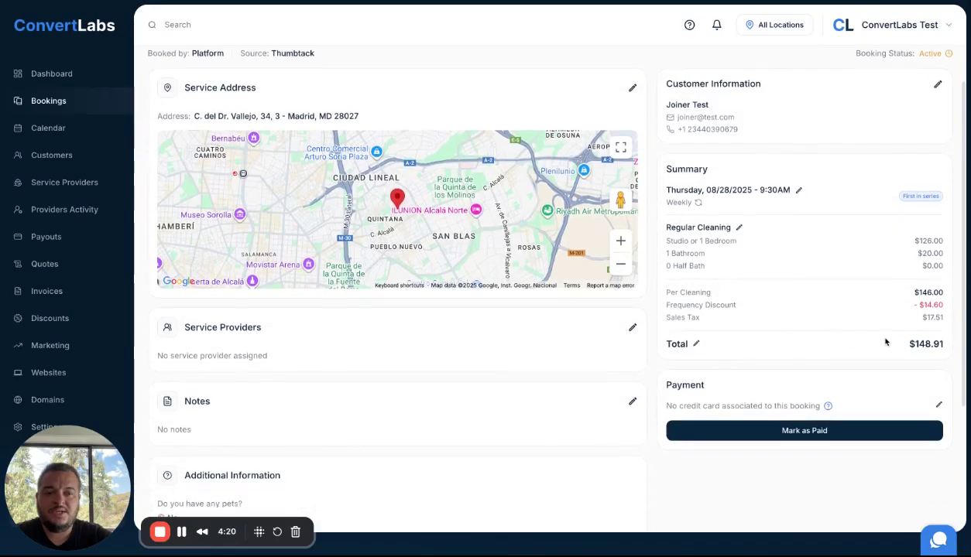
double_click(701, 345)
click(755, 347)
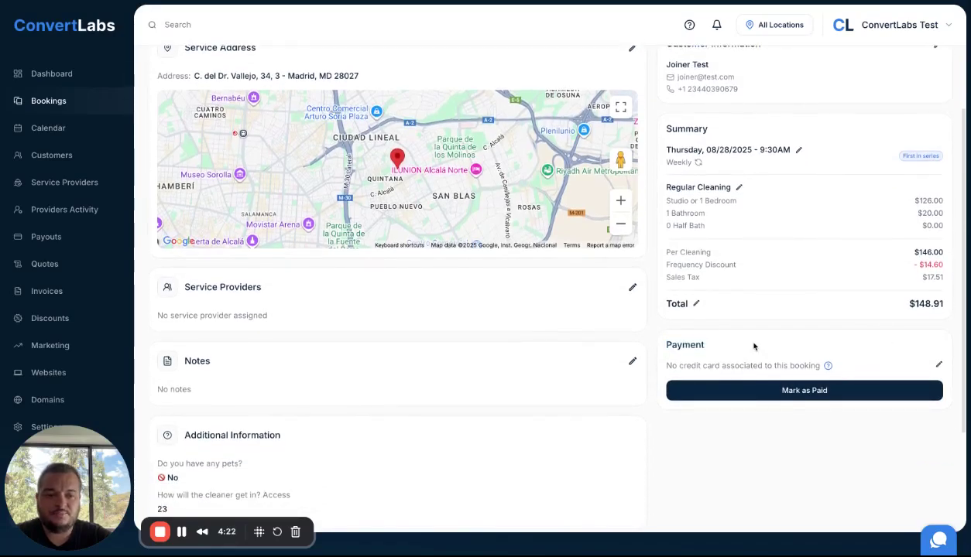
Step: Open the Assign Payment Method form, view the Credit Card Link popup, then close it
click(939, 366)
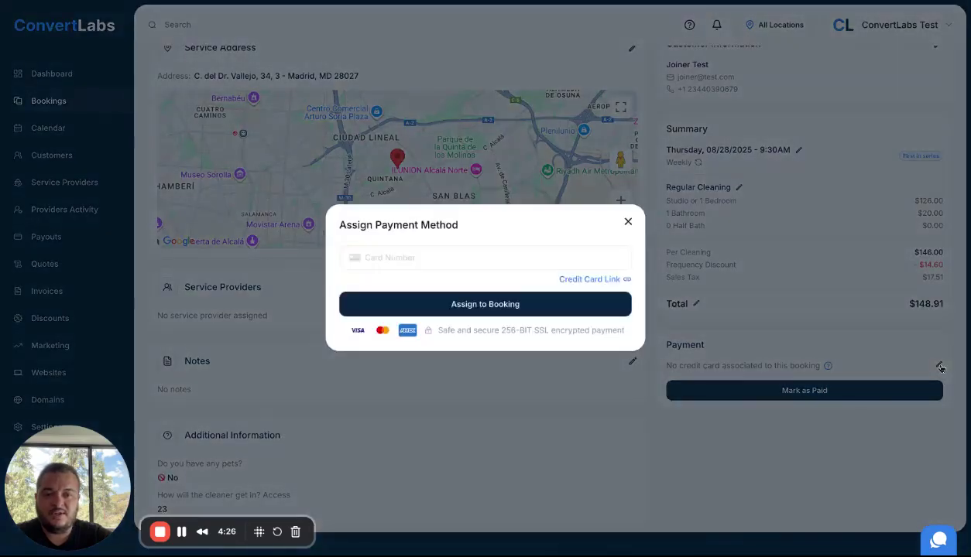
click(411, 257)
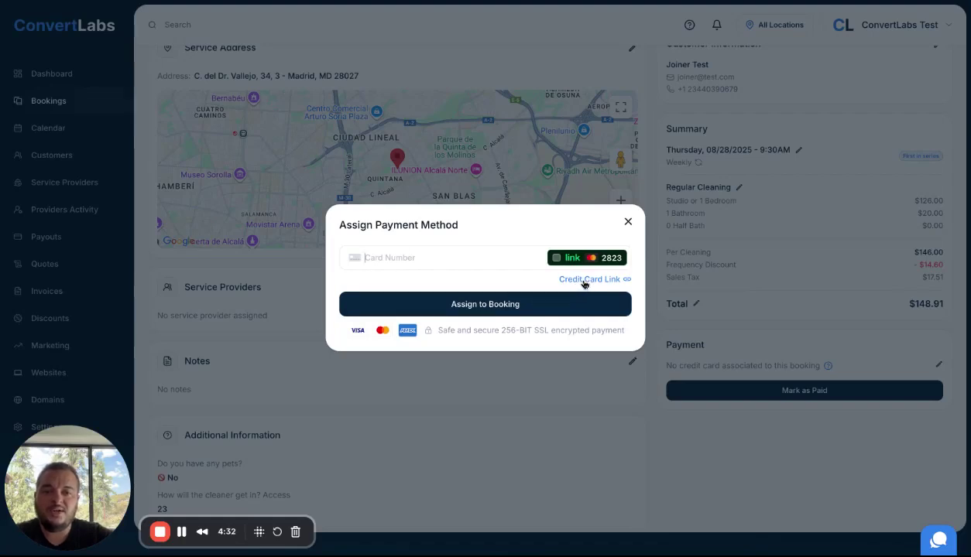
click(592, 282)
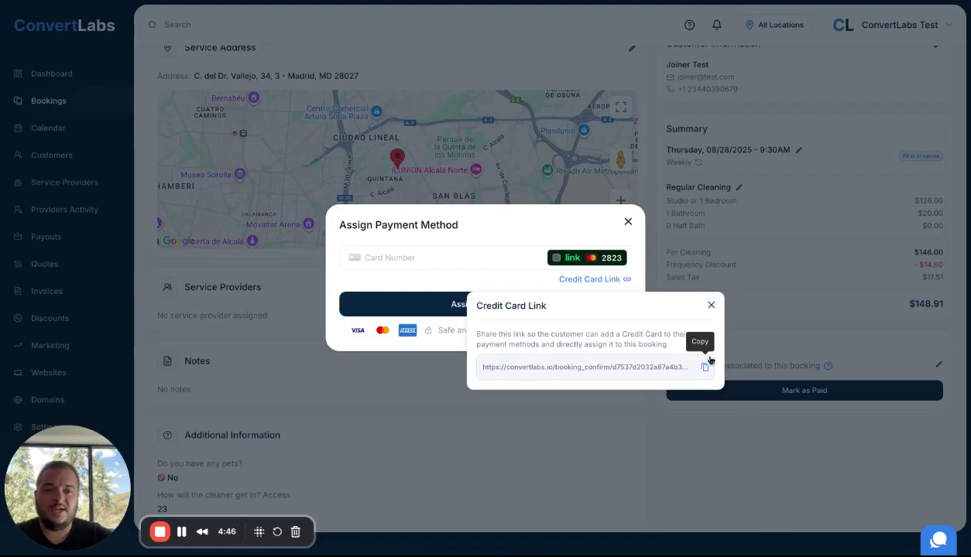
click(710, 305)
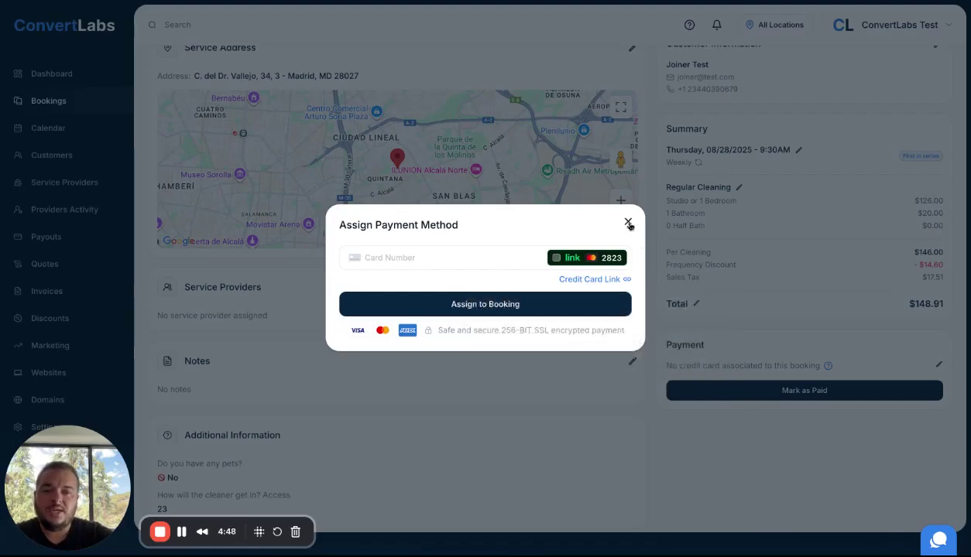
Step: Close the Assign Payment Method dialog and go back from Booking Details to the Bookings list
click(628, 224)
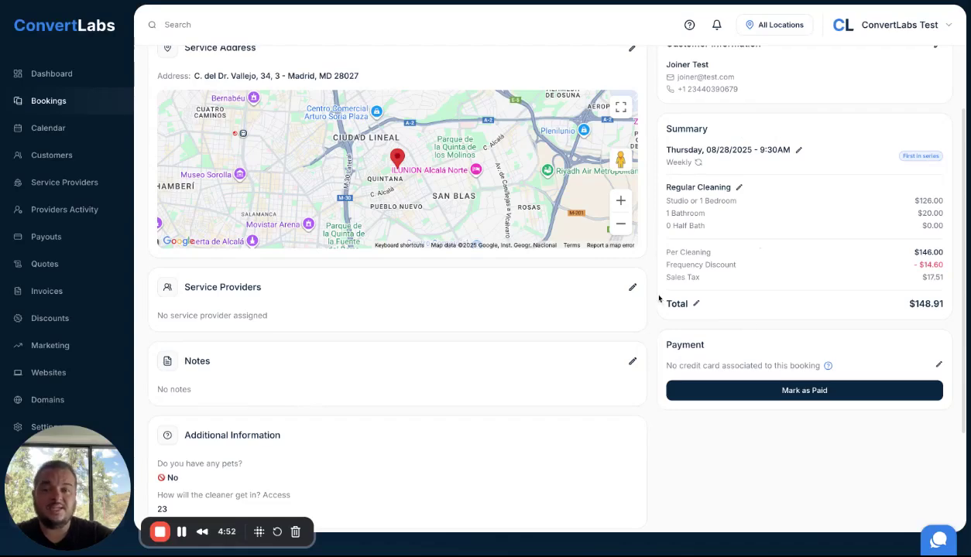
scroll(659, 299, up, 2)
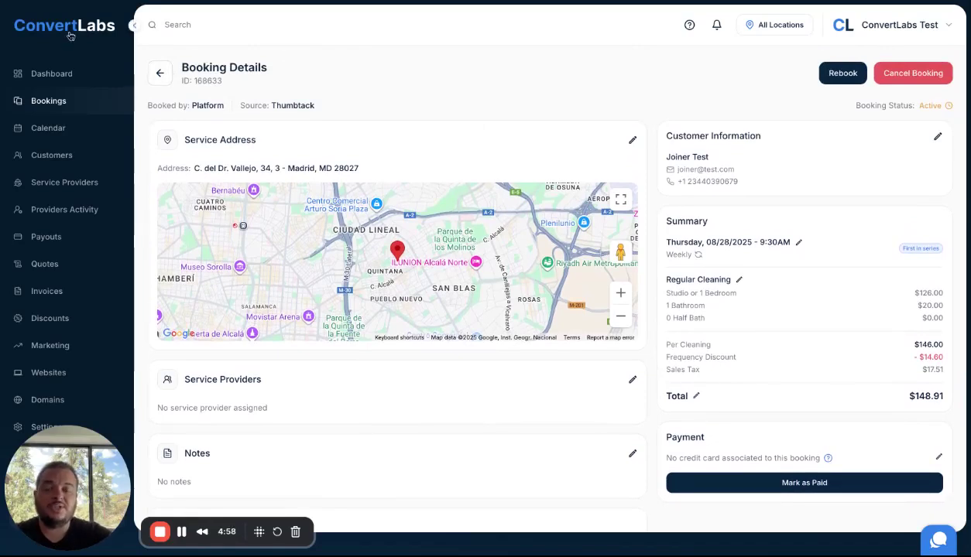
click(161, 74)
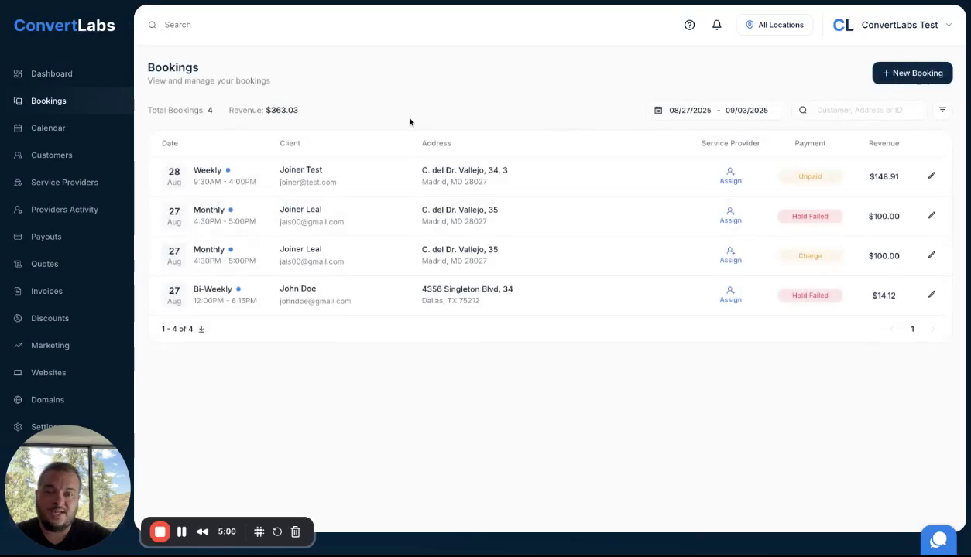